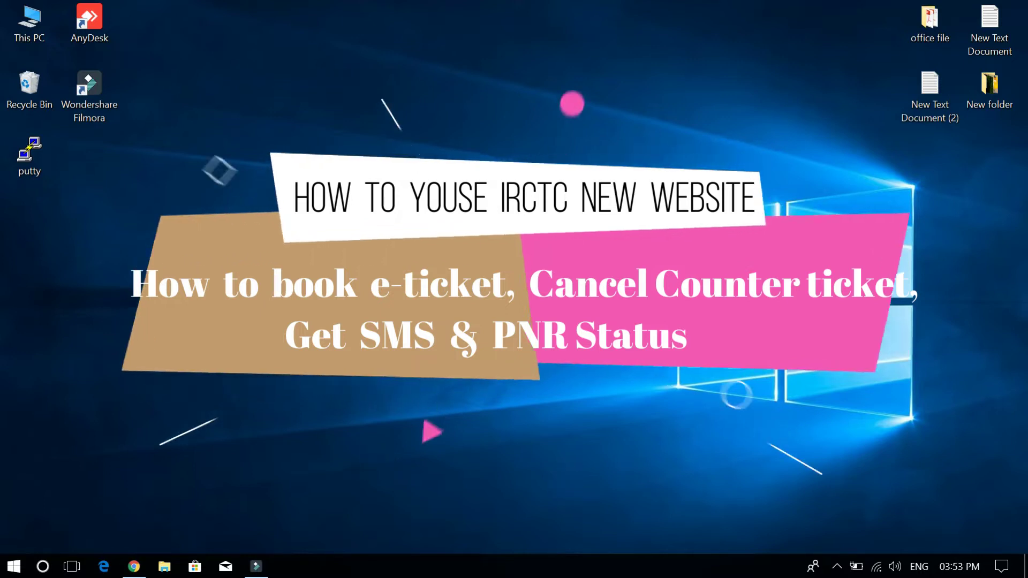
# Launch Google Chrome with the Super+2 taskbar shortcut so the Google home page shows
pyautogui.press('super+2')
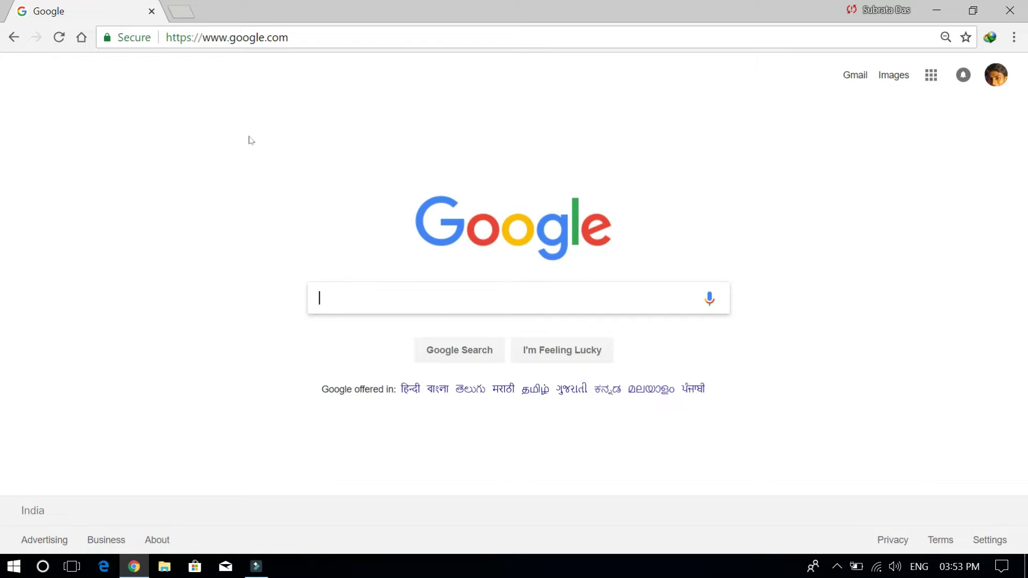
pyautogui.click(346, 39)
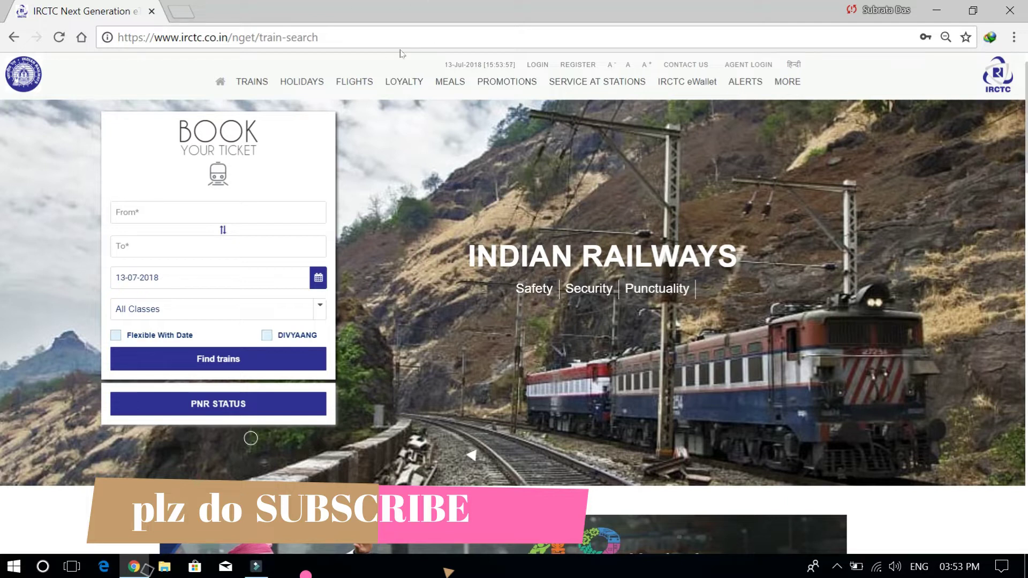
pyautogui.press('Tab')
pyautogui.press('Return')
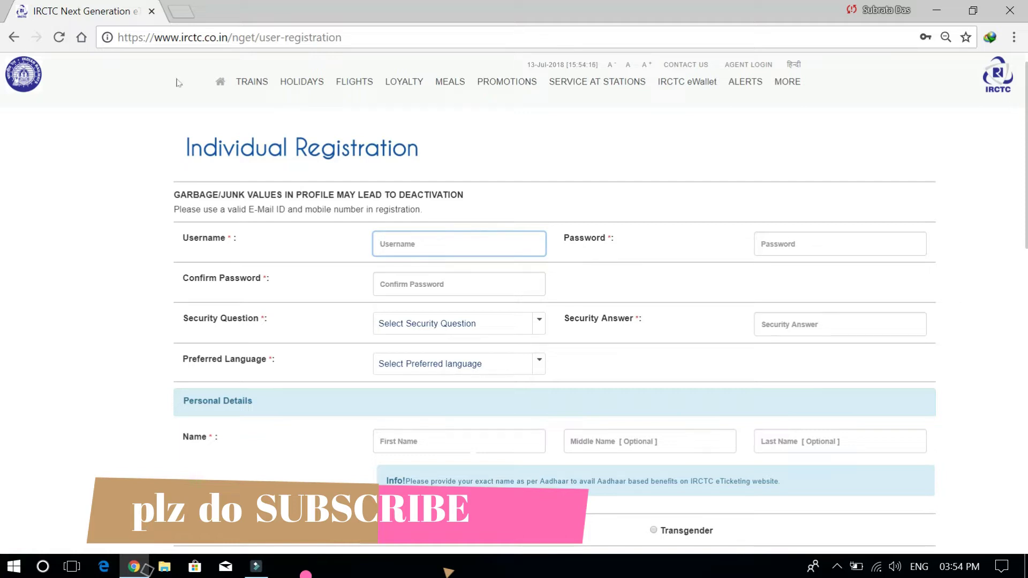
pyautogui.click(220, 82)
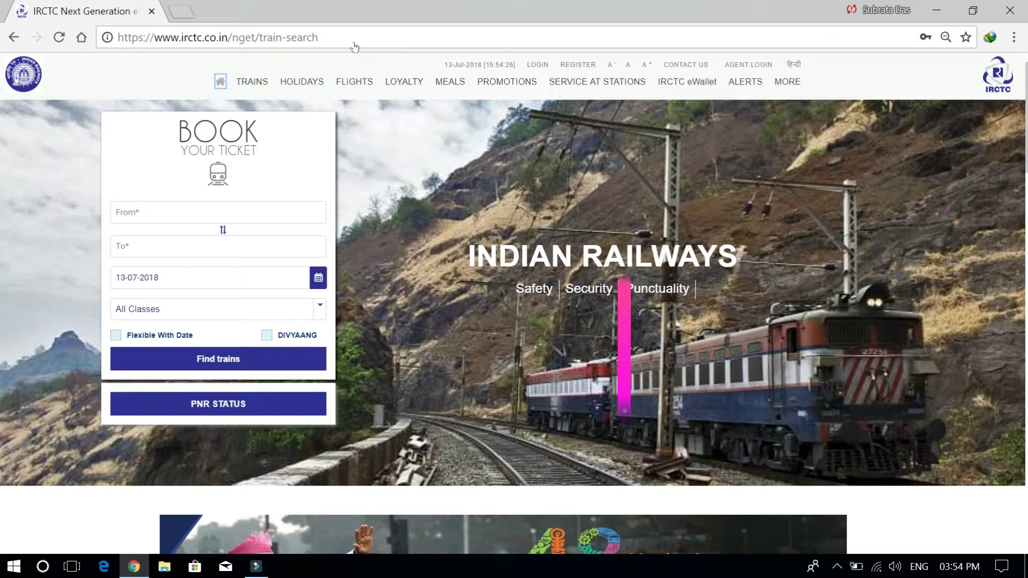
# Sign in to the IRCTC account with the username, password and login captcha
pyautogui.click(537, 65)
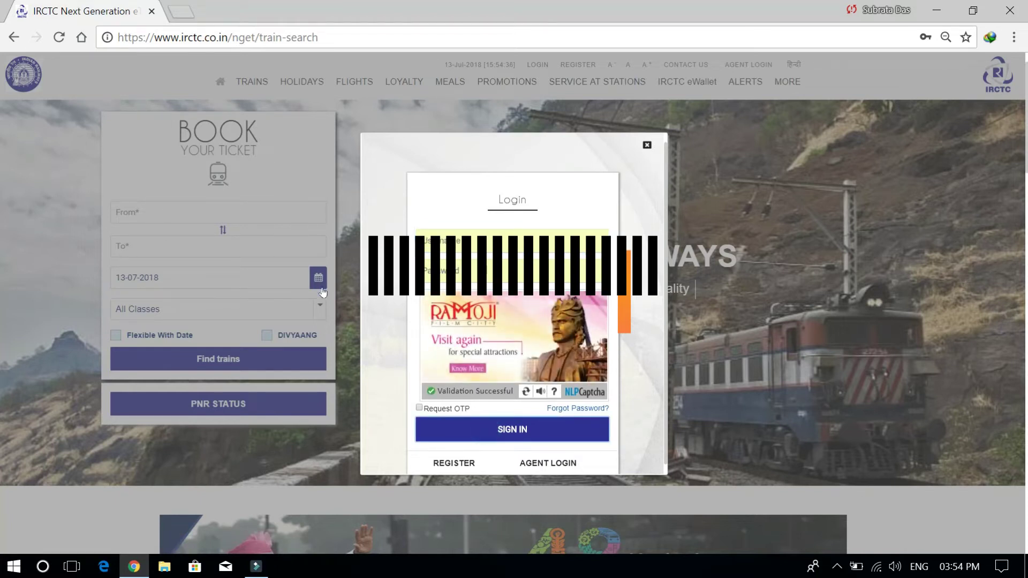
pyautogui.press('Return')
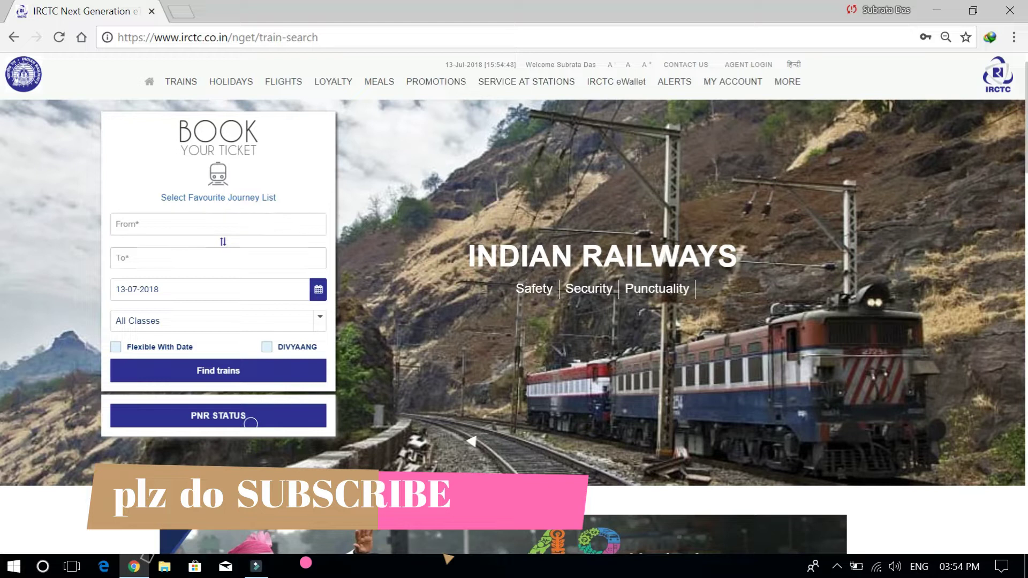
# Set the route from SEALDAH - SDAH to NEW JALPAIGURI - NJP
pyautogui.click(211, 226)
pyautogui.write('s')
pyautogui.write('eald')
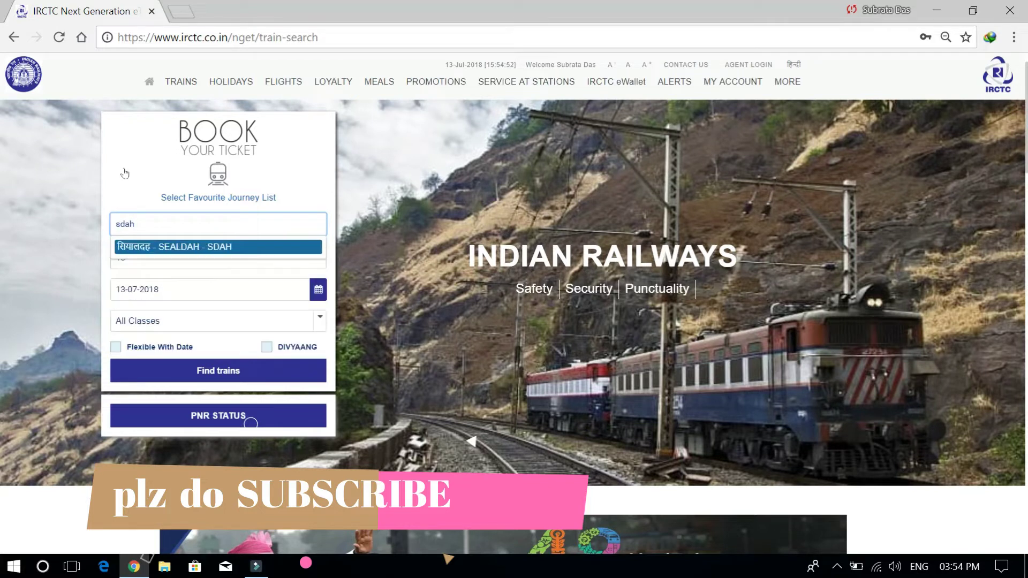
pyautogui.press('Return')
pyautogui.click(189, 258)
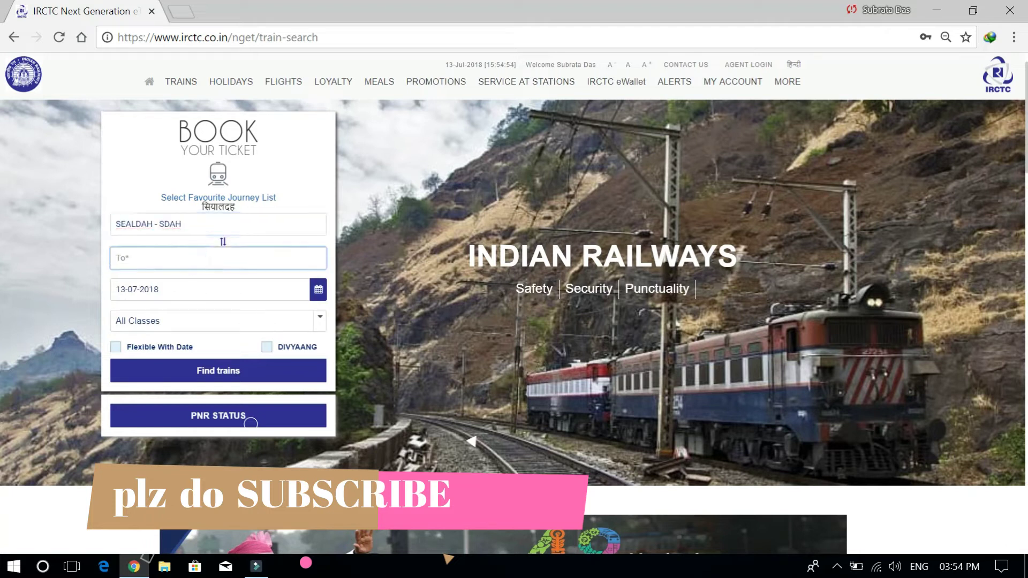
pyautogui.write('njp')
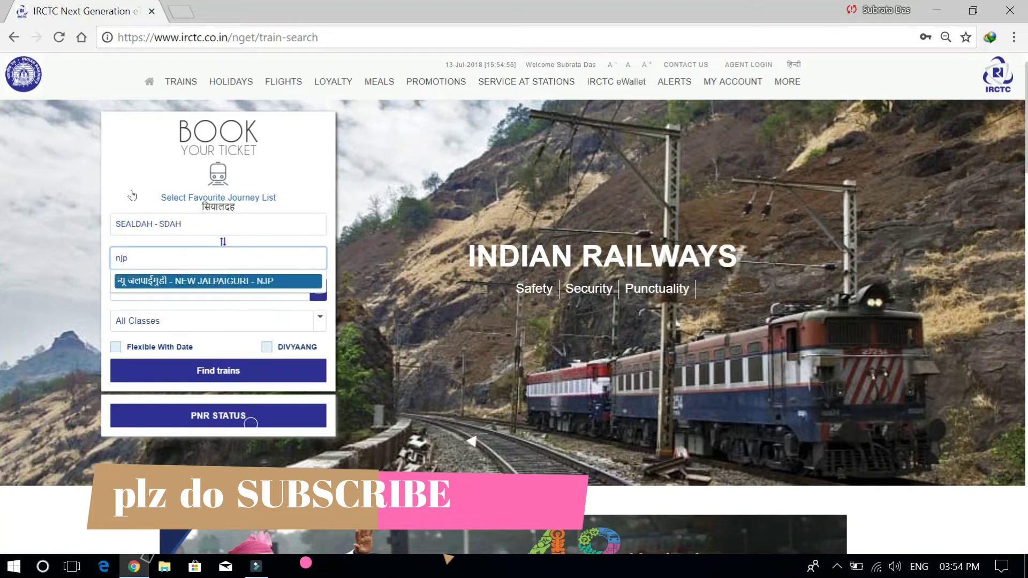
pyautogui.press('Return')
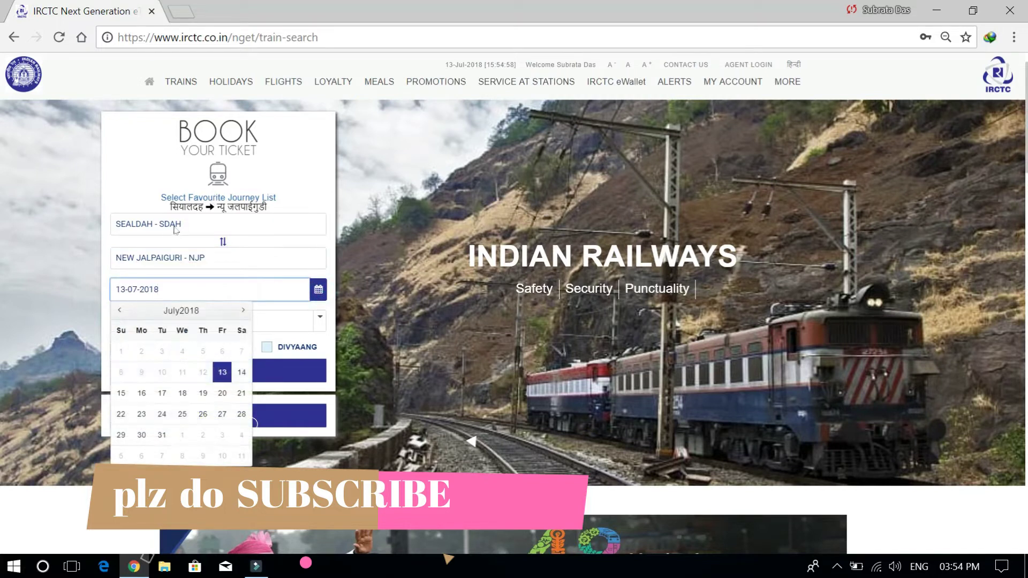
# Pick 3 September 2018 as the journey date and find trains
pyautogui.click(243, 310)
pyautogui.click(242, 309)
pyautogui.click(141, 372)
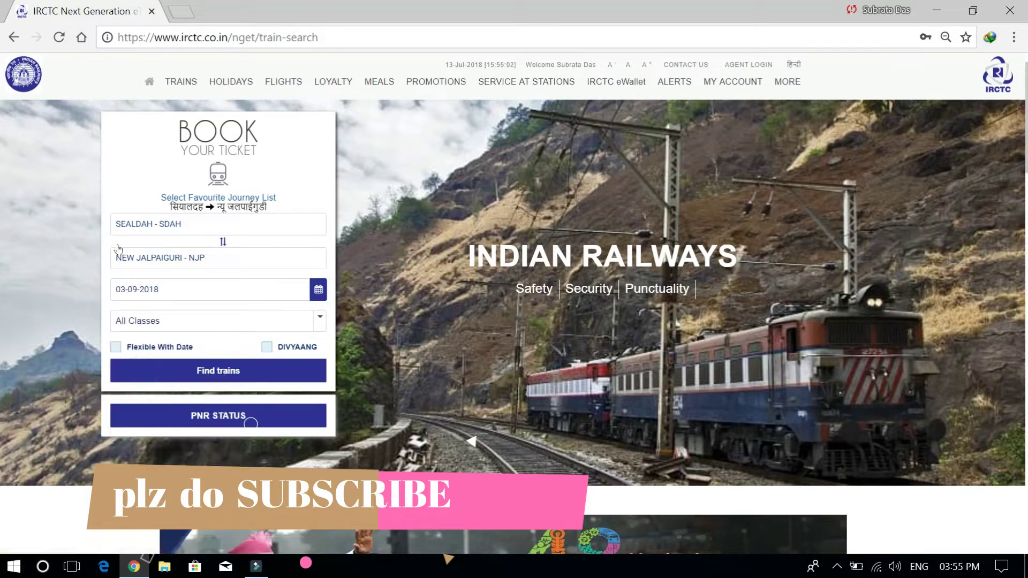
pyautogui.click(206, 369)
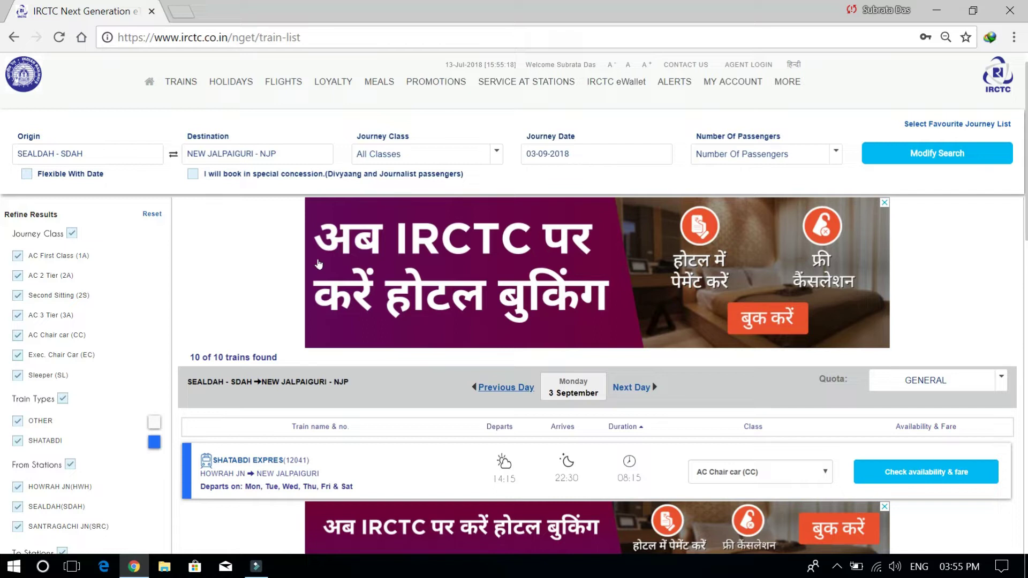
pyautogui.scroll(-14, 319, 263)
pyautogui.scroll(7, 321, 262)
pyautogui.scroll(7, 321, 262)
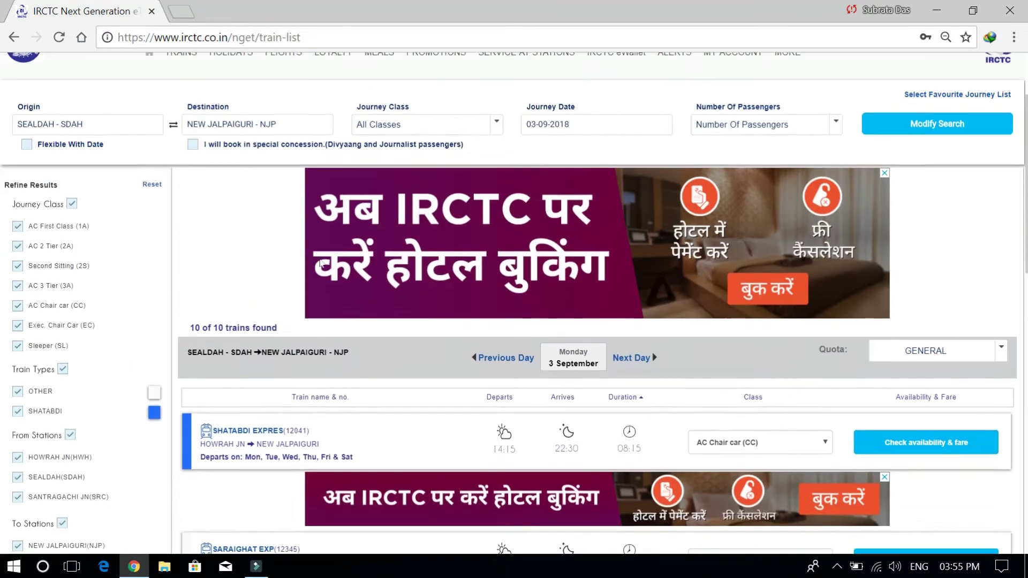
pyautogui.click(458, 155)
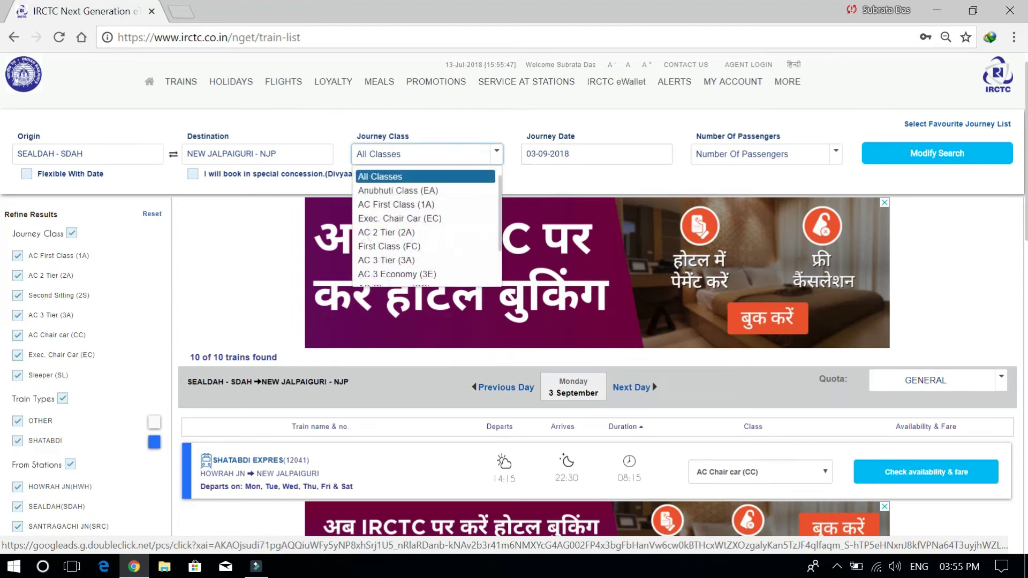
pyautogui.press('Tab')
pyautogui.press('Tab')
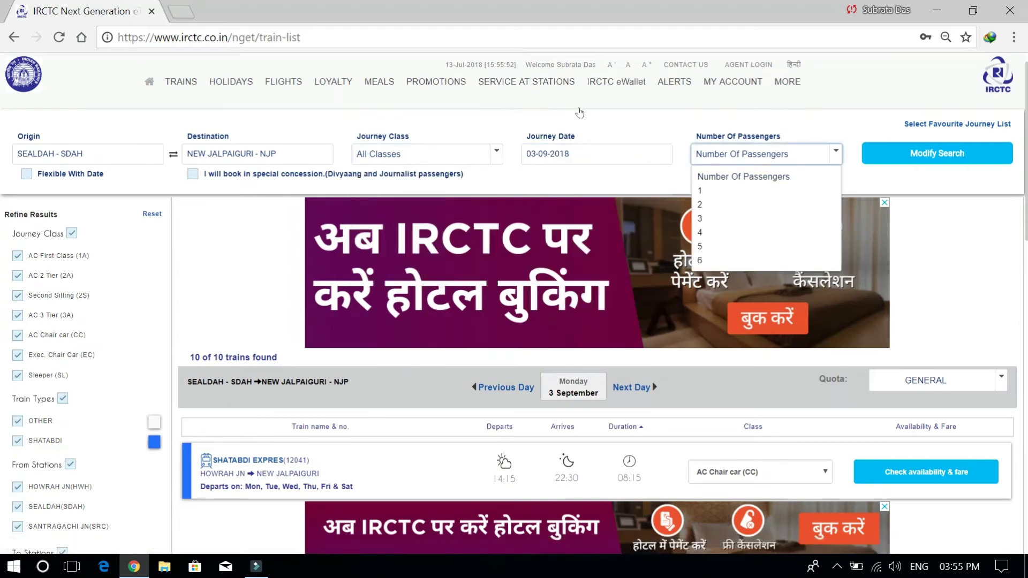
pyautogui.click(649, 172)
pyautogui.press('Tab')
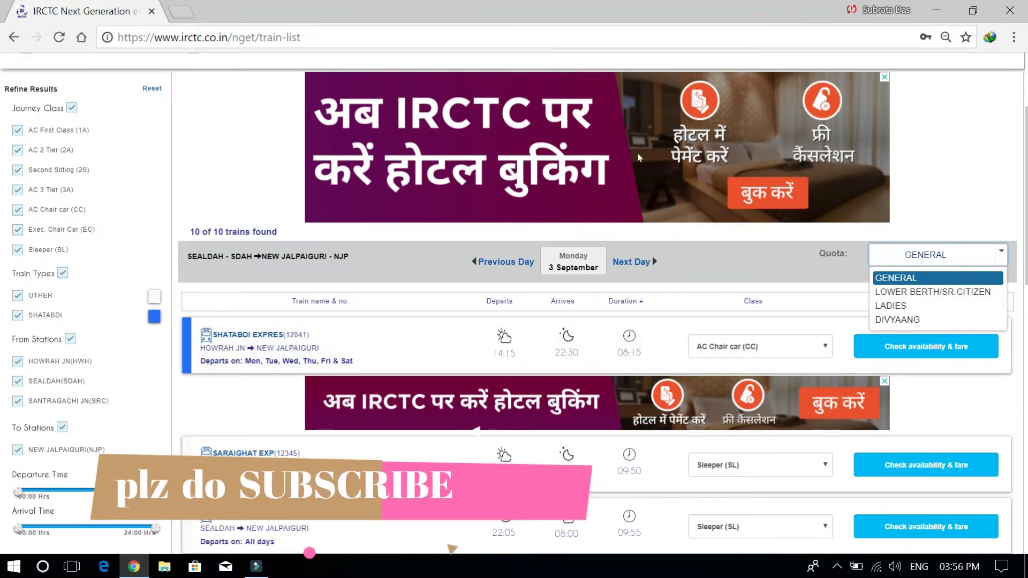
pyautogui.scroll(-2, 622, 188)
pyautogui.scroll(-2, 622, 188)
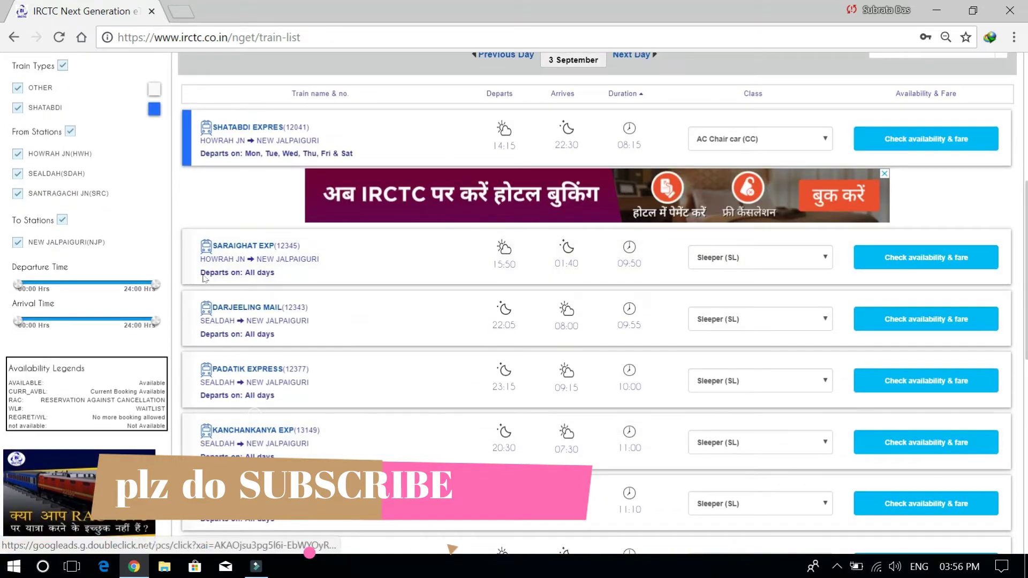
pyautogui.scroll(-9, 204, 279)
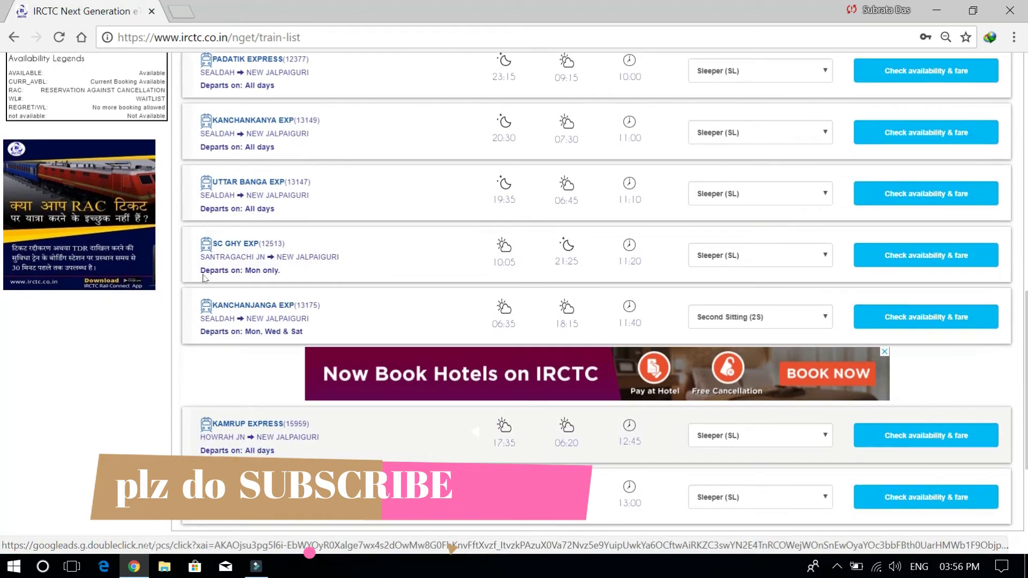
pyautogui.scroll(10, 203, 278)
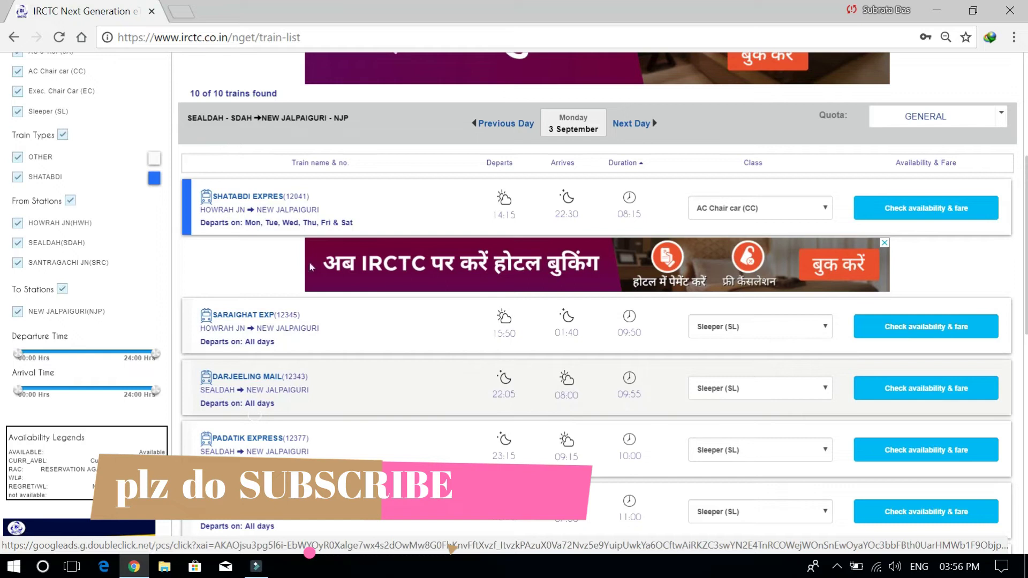
# Choose AC 3 Tier (3A) for Darjeeling Mail to check its ₹920.00 fare
pyautogui.click(760, 388)
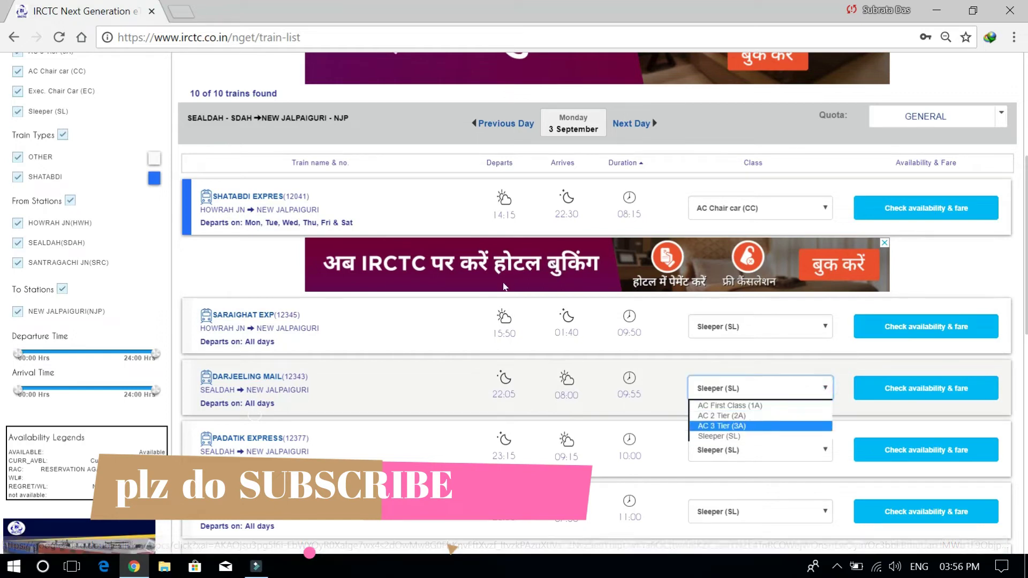
pyautogui.click(754, 423)
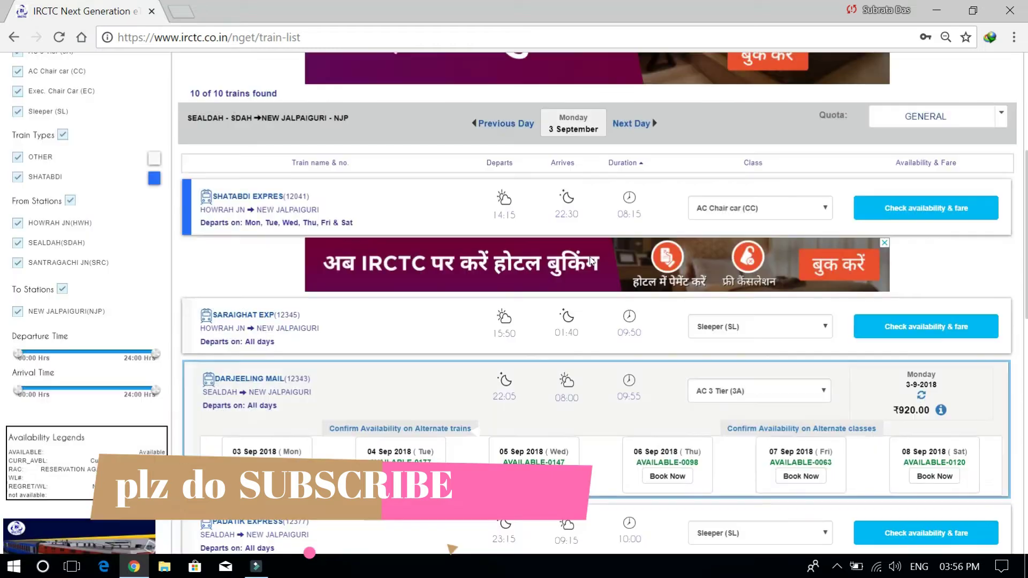
pyautogui.scroll(-4, 591, 261)
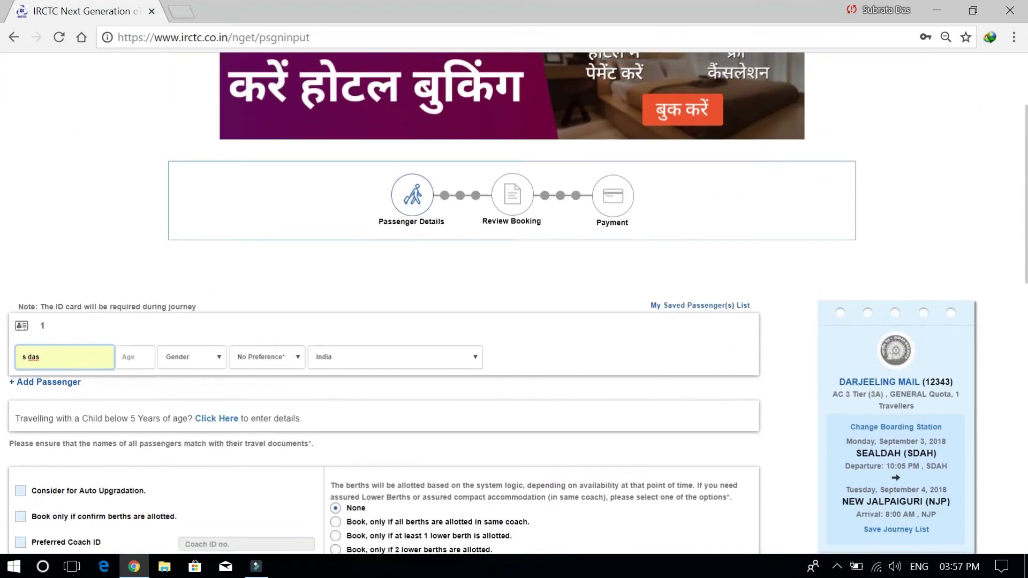
# Enter the passenger's full name, age 25 and Male gender
pyautogui.click(77, 351)
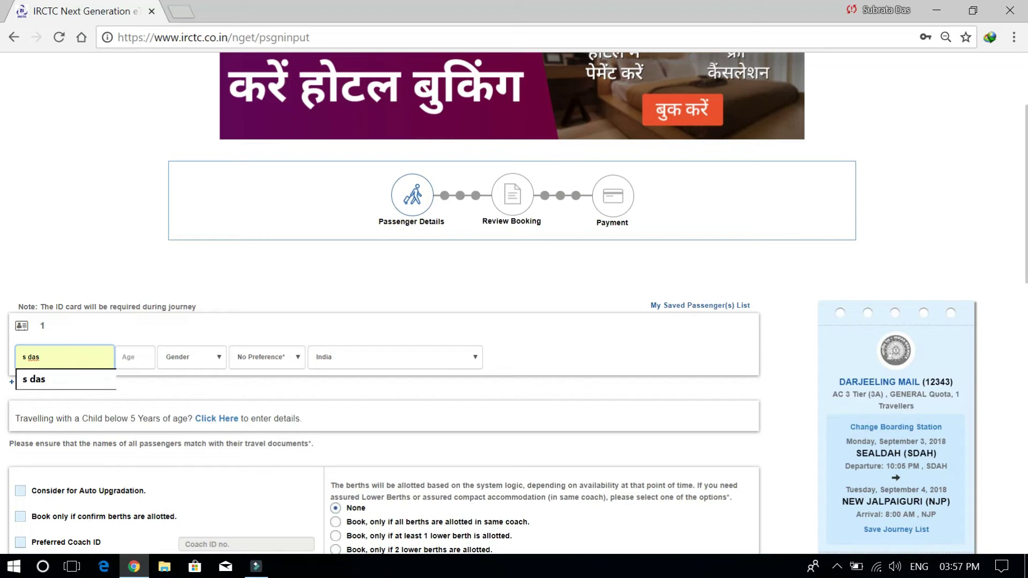
pyautogui.press('BackSpace')
pyautogui.press('BackSpace')
pyautogui.press('BackSpace')
pyautogui.press('BackSpace')
pyautogui.press('BackSpace')
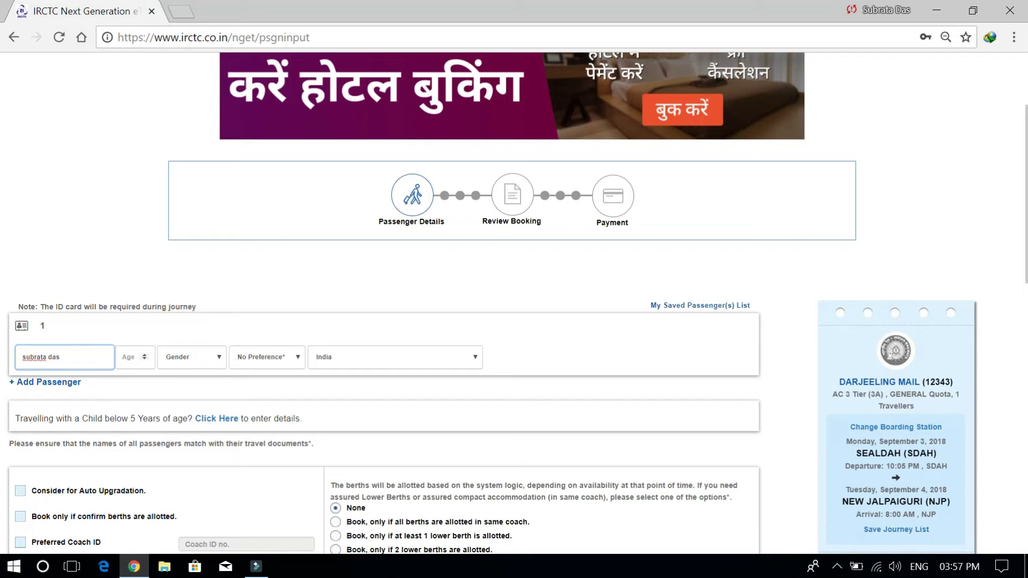
pyautogui.click(134, 357)
pyautogui.write('25')
pyautogui.press('Tab')
pyautogui.hotkey('alt', 'Down')
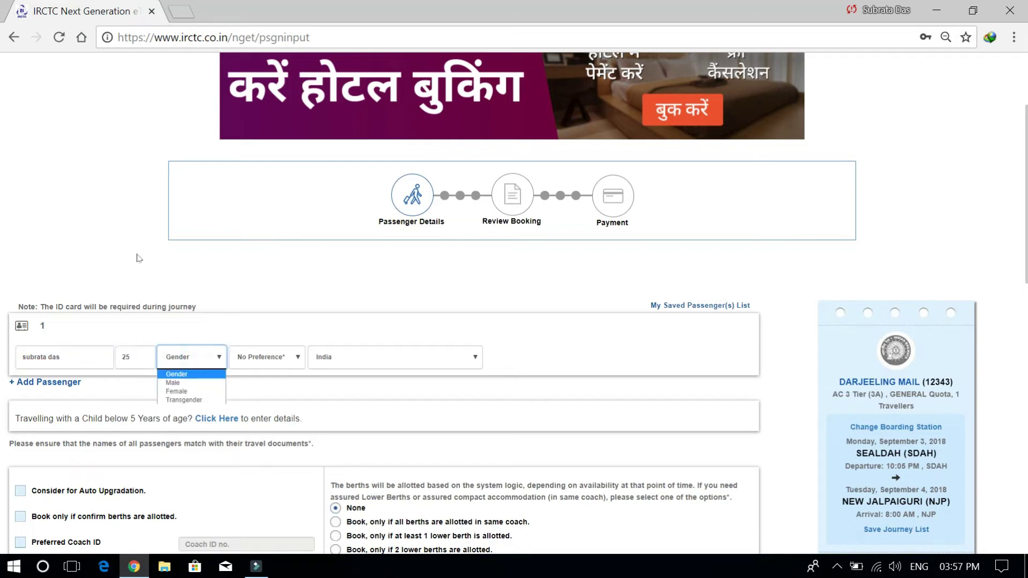
pyautogui.press('Return')
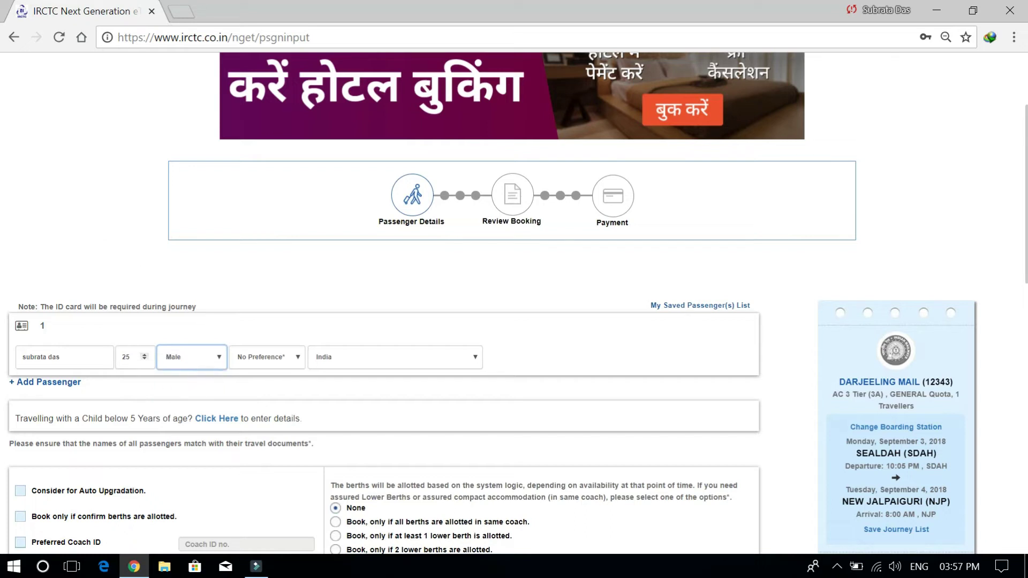
pyautogui.scroll(-5, 325, 268)
pyautogui.scroll(-2, 325, 268)
pyautogui.scroll(5, 325, 268)
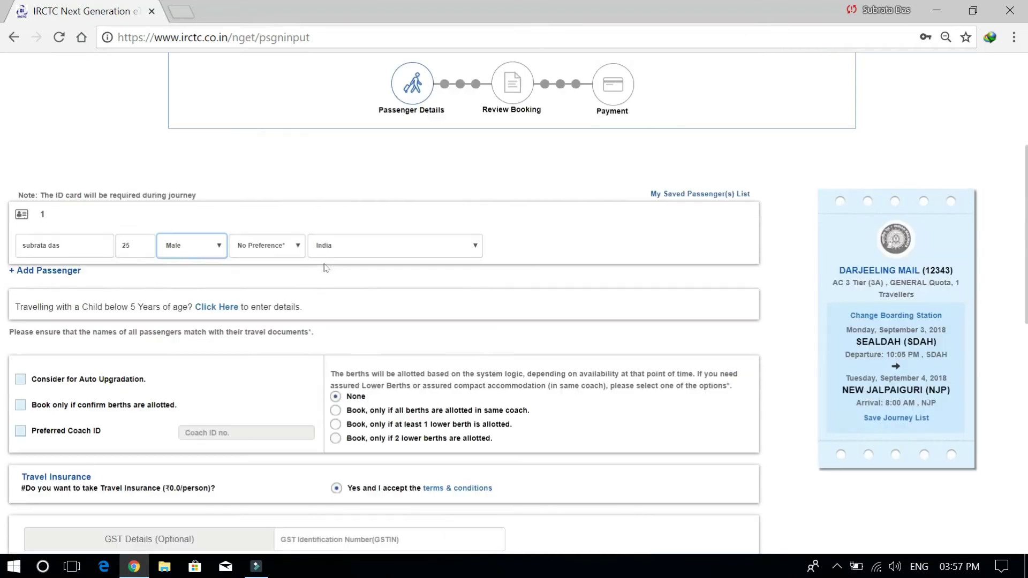
# Set the passenger's berth preference to Side Lower
pyautogui.press('Tab')
pyautogui.hotkey('alt', 'Down')
pyautogui.press('Down')
pyautogui.press('Down')
pyautogui.press('Down')
pyautogui.press('Down')
pyautogui.press('Return')
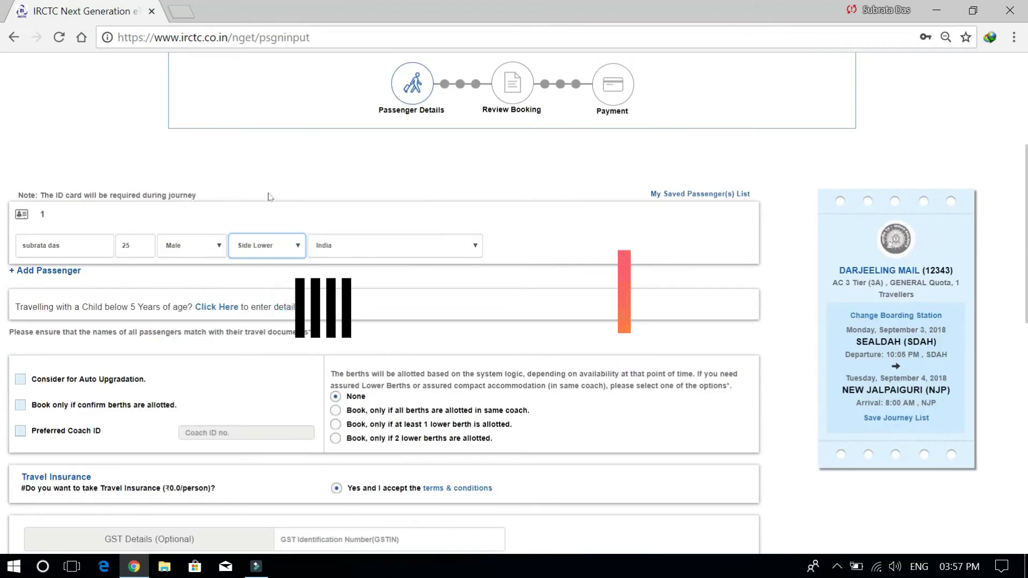
pyautogui.scroll(-5, 270, 197)
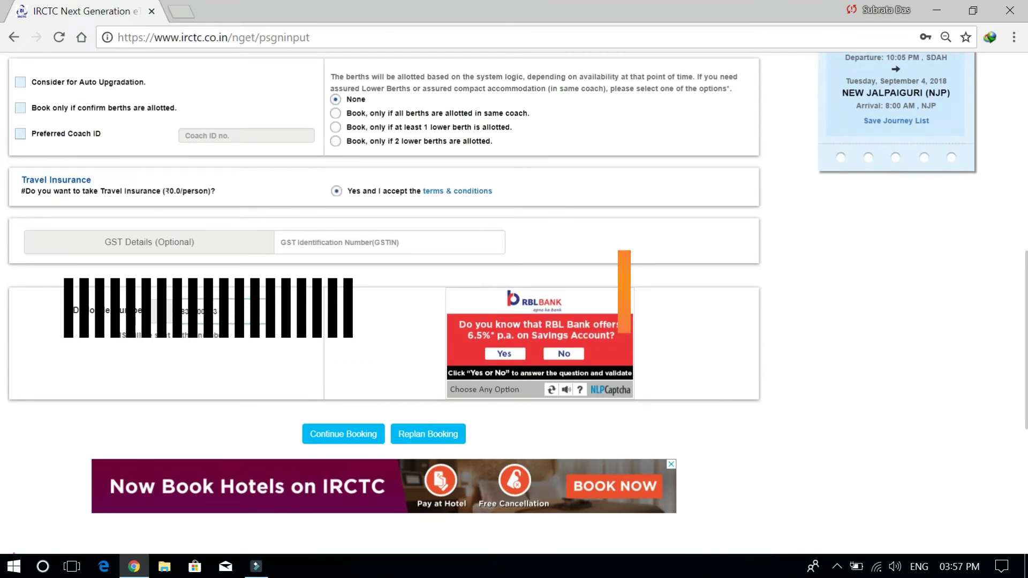
# Fill in the suggested mobile number and validate the captcha
pyautogui.hotkey('ctrl', 'a')
pyautogui.press('BackSpace')
pyautogui.write('7')
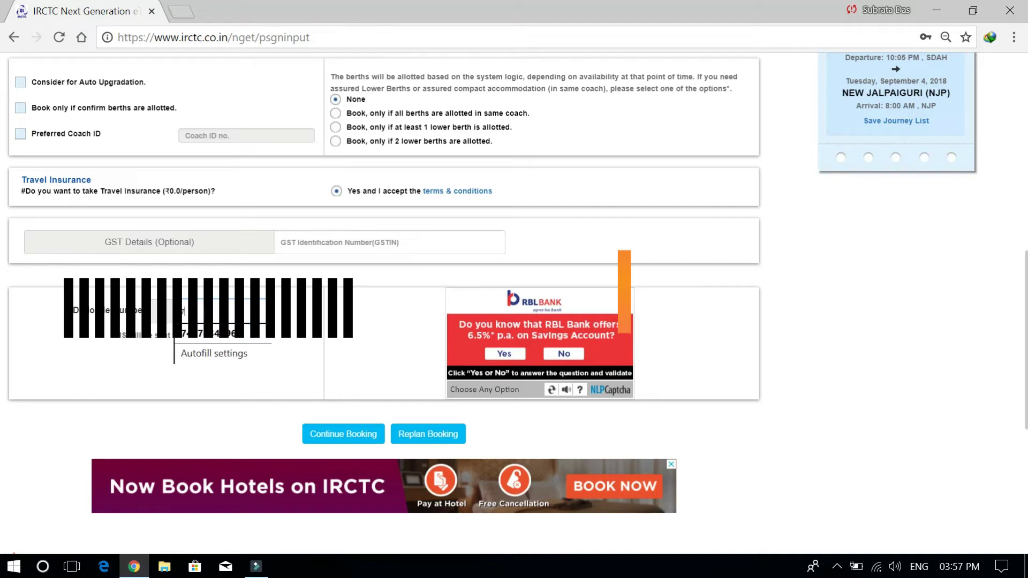
pyautogui.press('Down')
pyautogui.press('Return')
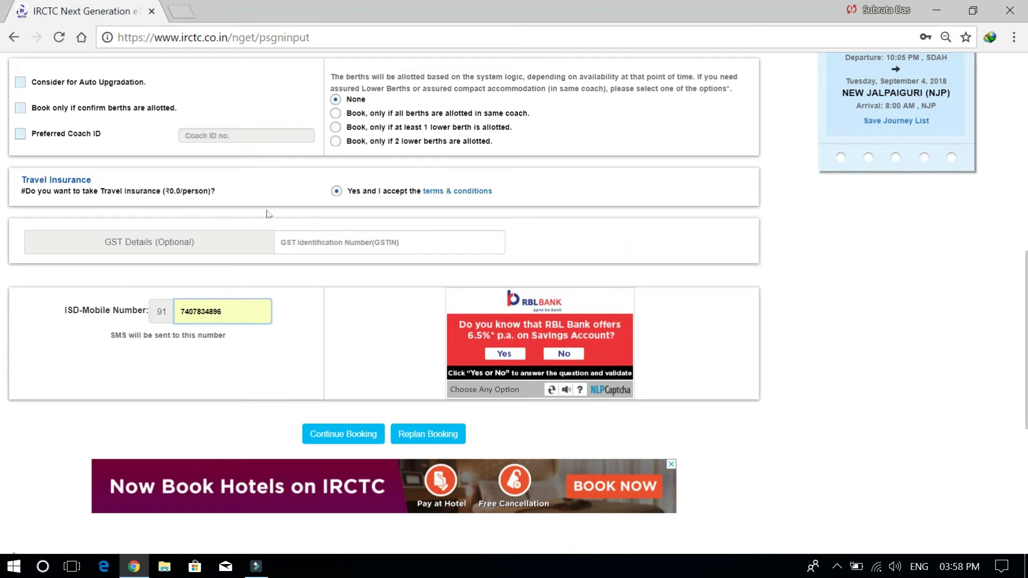
pyautogui.click(501, 351)
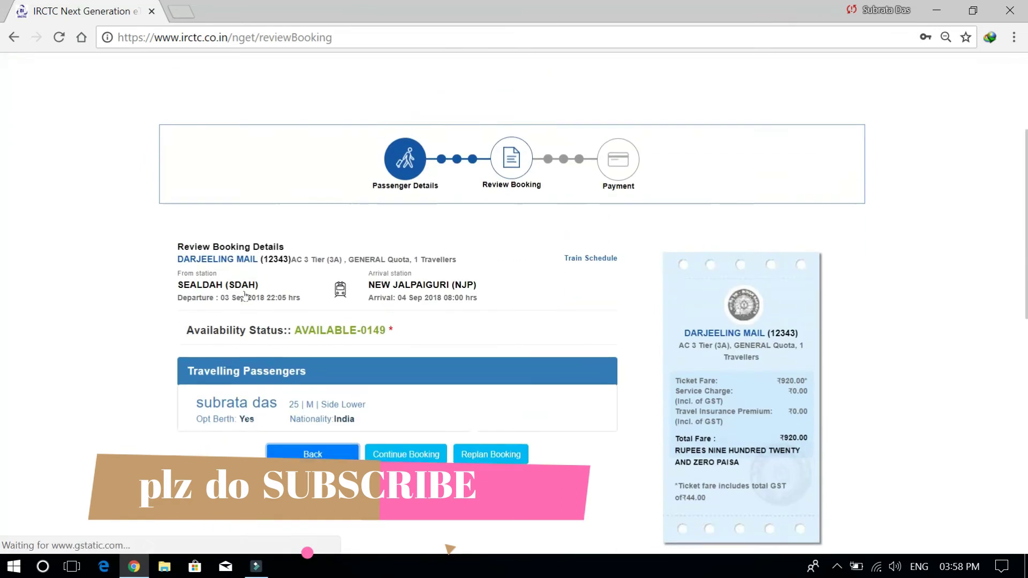
# Check the Darjeeling Mail fare of ₹920.00 including ₹44.00 GST on Review Booking
pyautogui.scroll(-2, 245, 296)
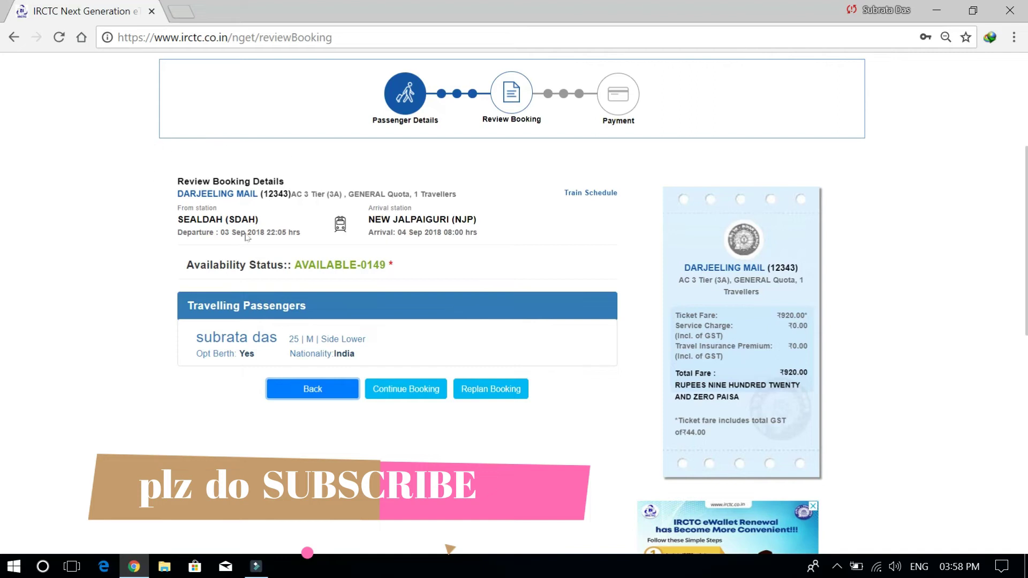
# Continue to payment and pick HDFC Bank net banking for the ₹920 fare
pyautogui.press('Tab')
pyautogui.press('Return')
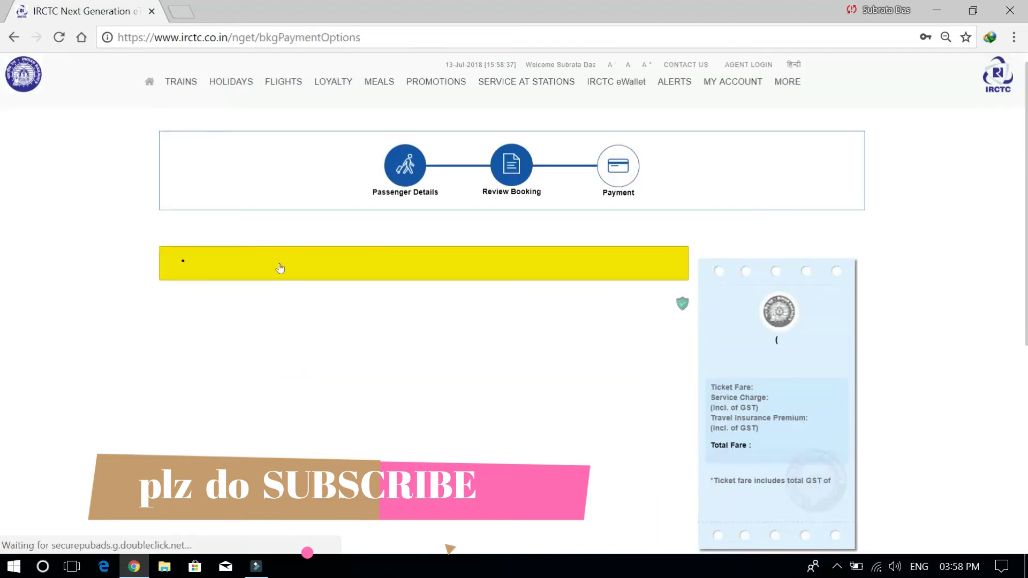
pyautogui.scroll(-3, 280, 269)
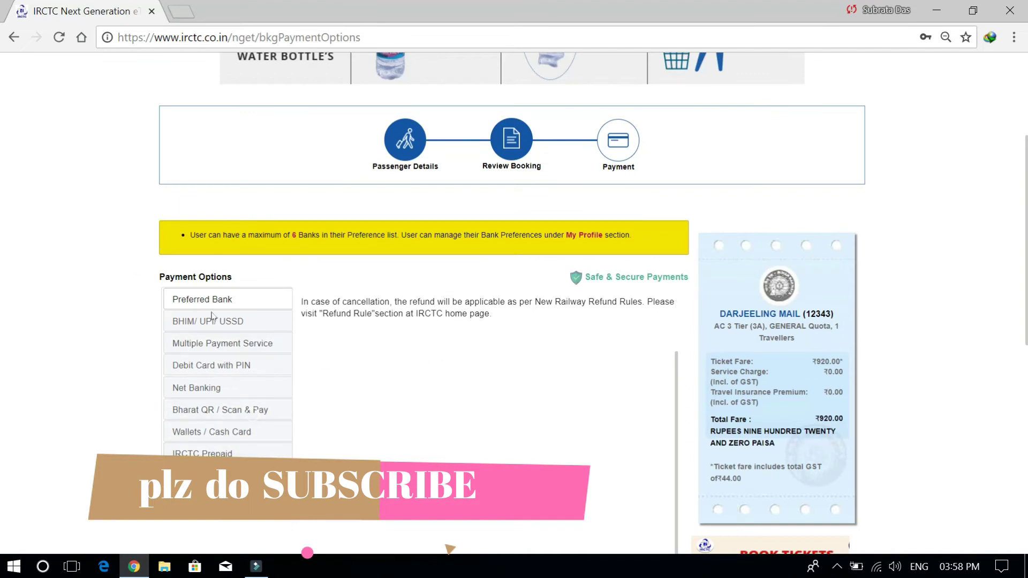
pyautogui.click(205, 385)
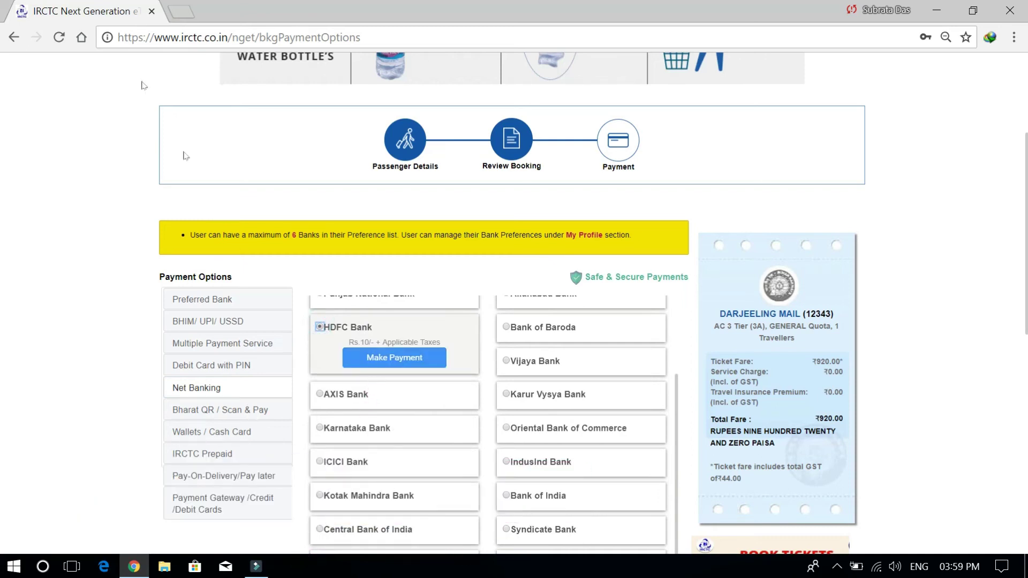
pyautogui.scroll(3, 273, 109)
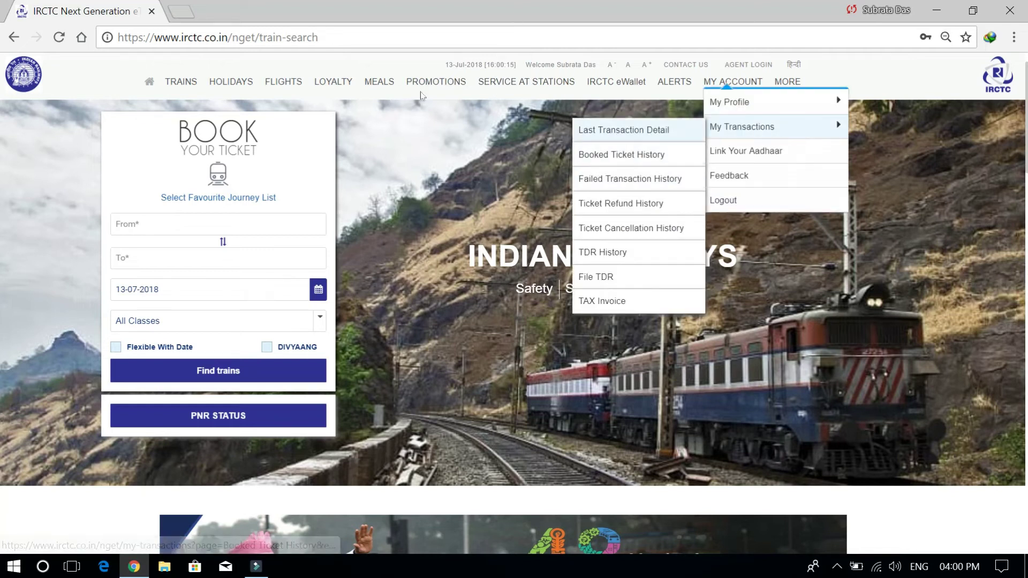
# Open Booked Ticket History and scroll through the Darjeeling Mail bookings
pyautogui.click(630, 160)
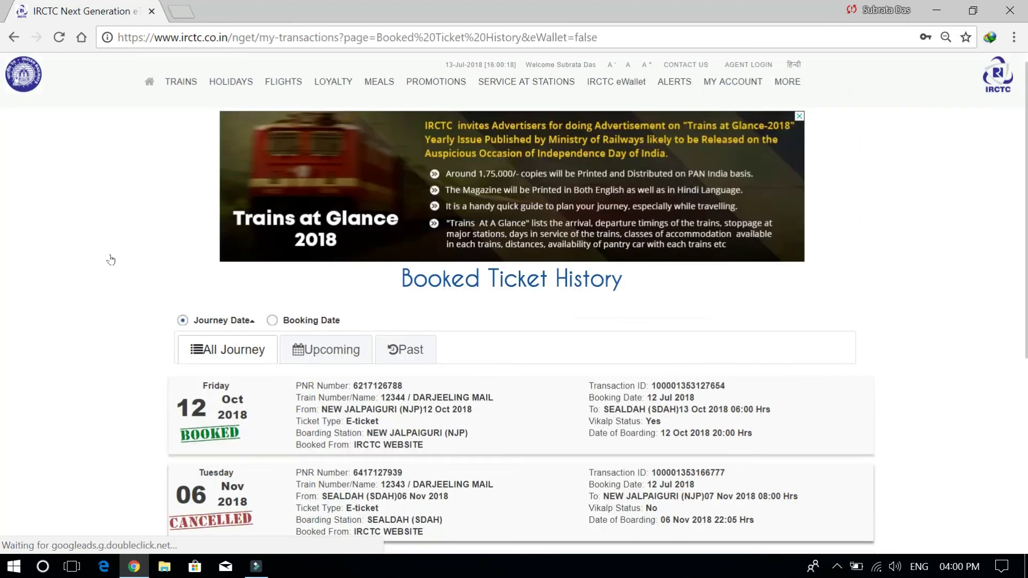
pyautogui.scroll(-3, 111, 260)
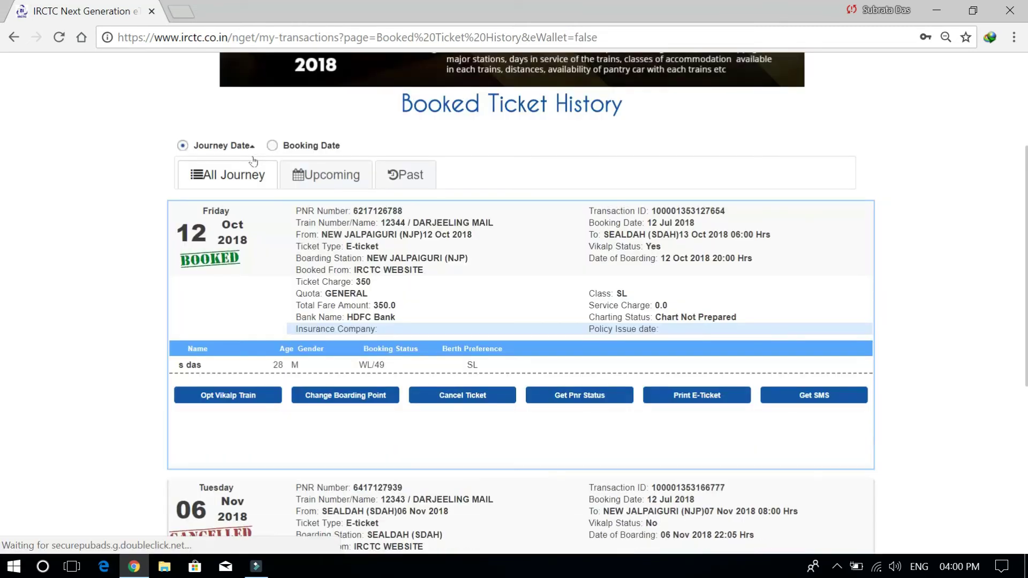
pyautogui.scroll(-2, 335, 189)
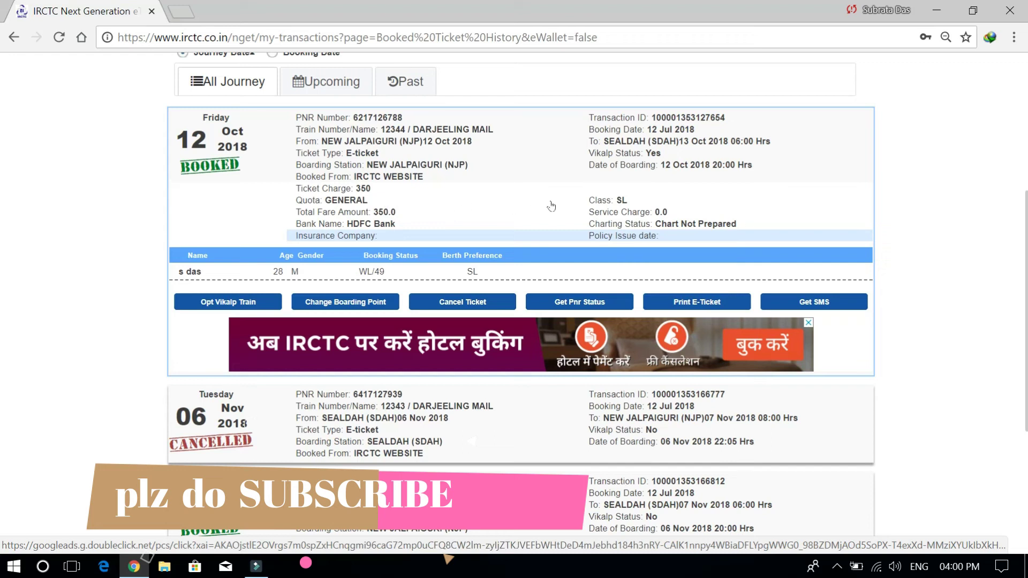
pyautogui.scroll(5, 551, 206)
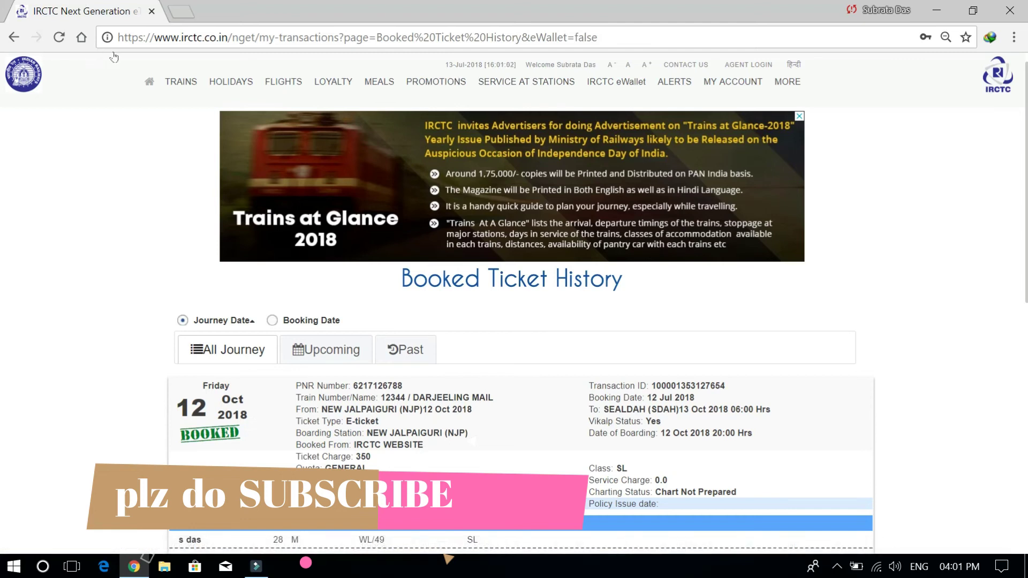
# Open Counter Ticket cancellation from the Trains menu in a new tab
pyautogui.click(181, 82)
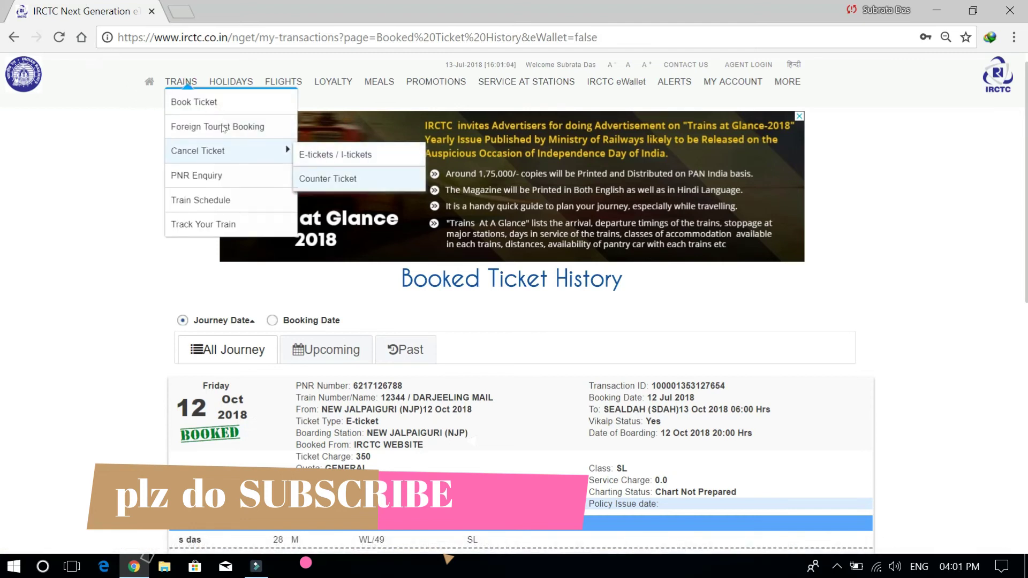
pyautogui.click(328, 178)
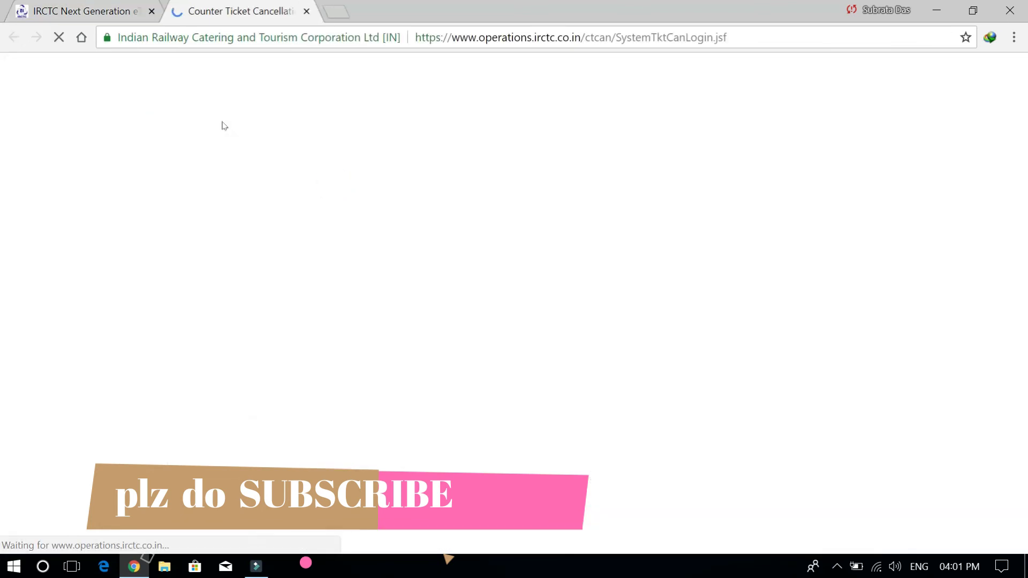